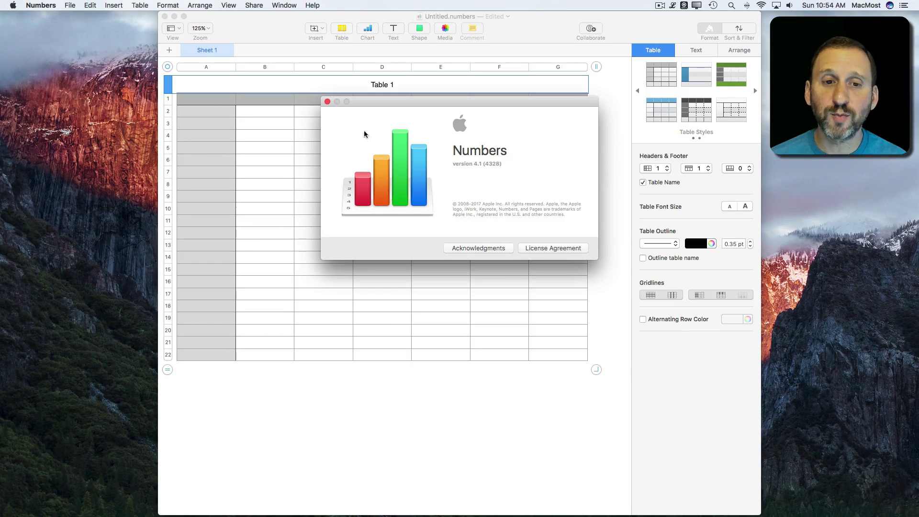
# Close the About Numbers version window to reveal the blank Table 1
pyautogui.click(327, 101)
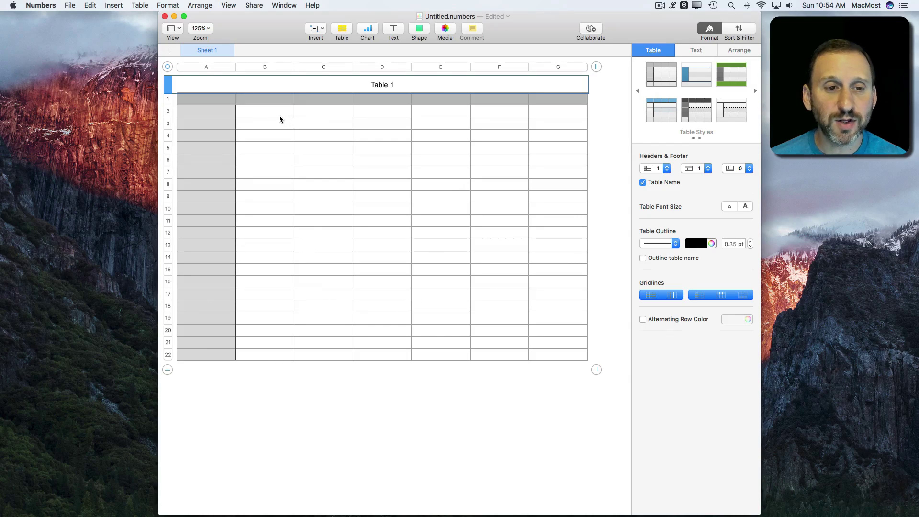
# Start =stock( in B2 and view the STOCK function's description in the Functions sidebar
pyautogui.click(281, 115)
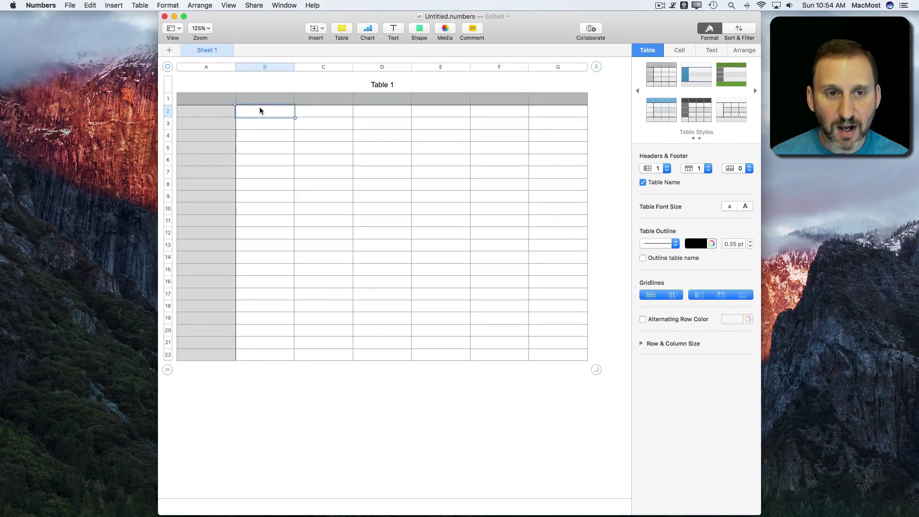
pyautogui.write('=stock')
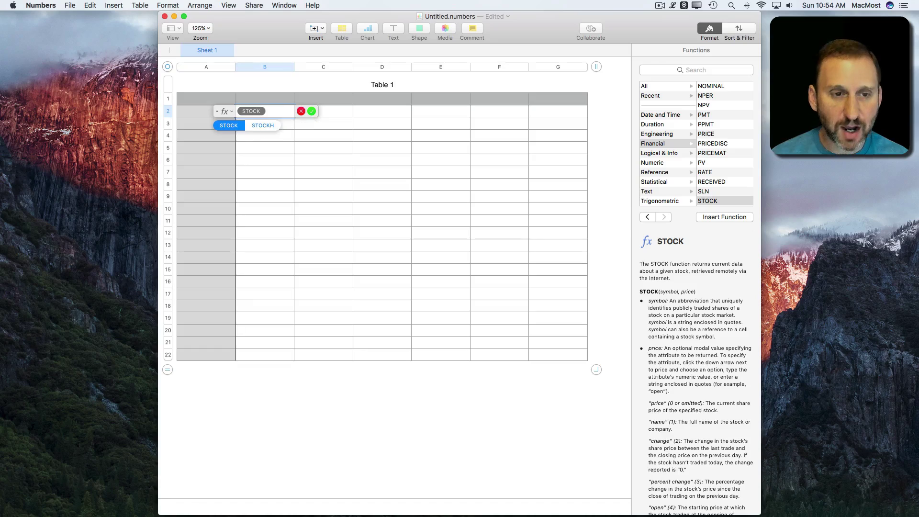
pyautogui.write('(')
pyautogui.click(695, 70)
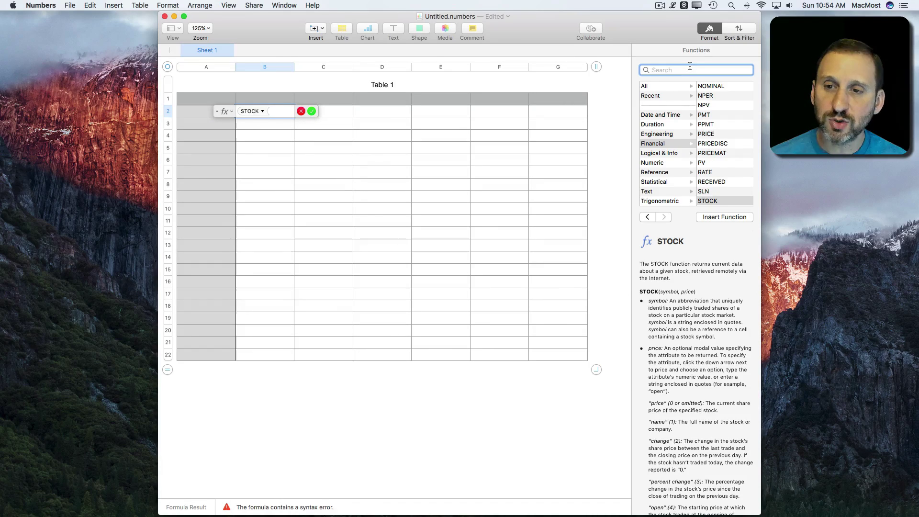
pyautogui.write('stock')
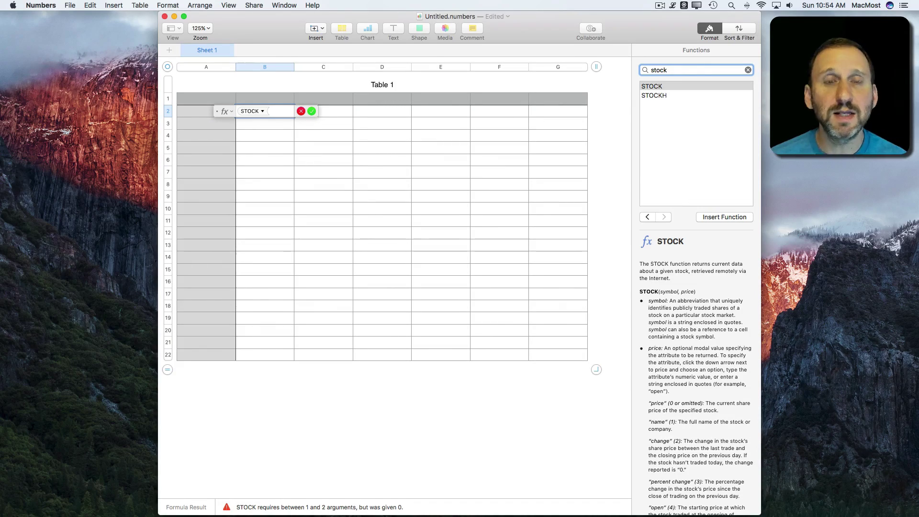
pyautogui.click(659, 86)
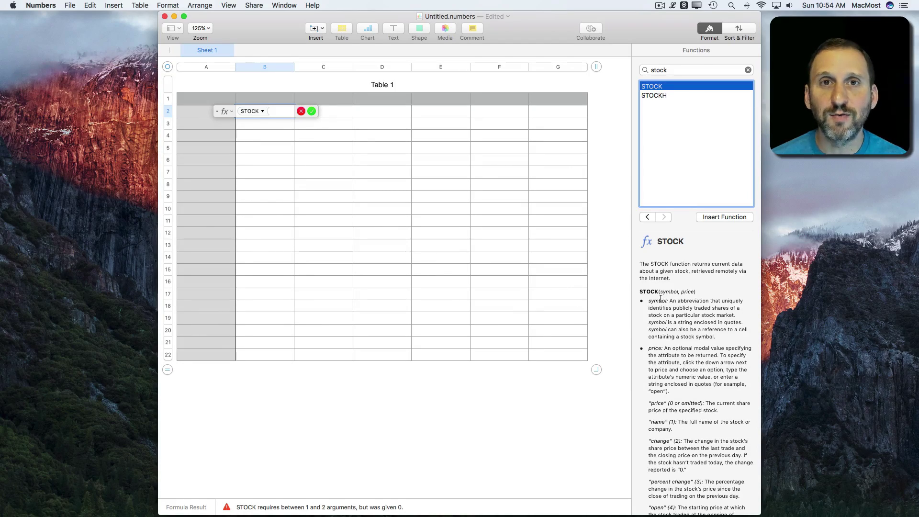
pyautogui.scroll(-4, 660, 301)
pyautogui.scroll(-2, 661, 300)
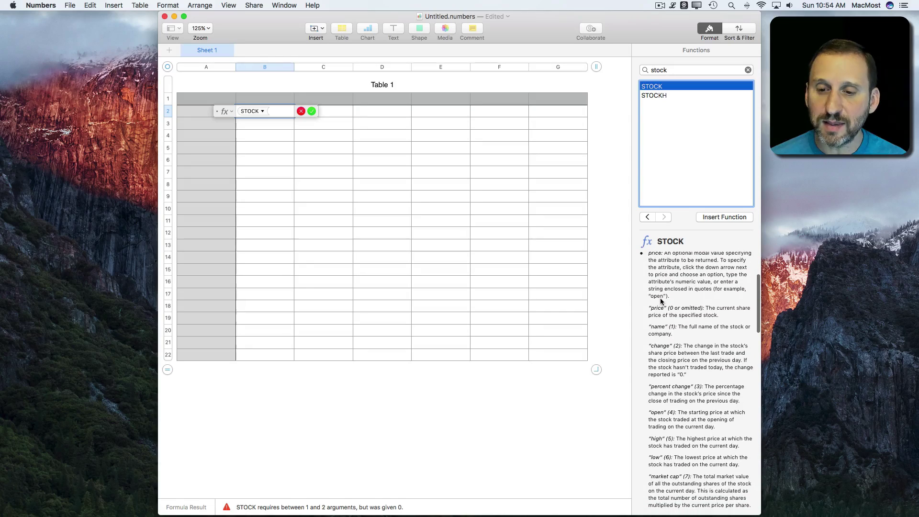
pyautogui.scroll(2, 661, 302)
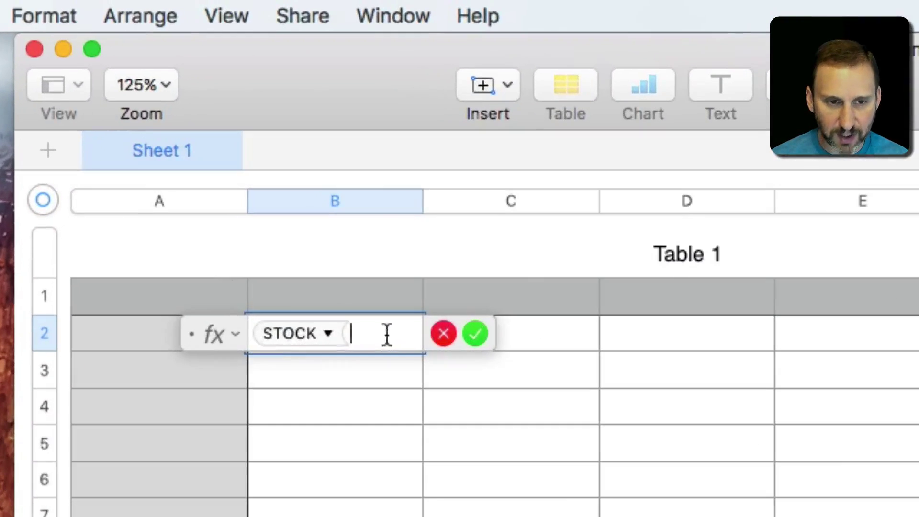
pyautogui.write('"')
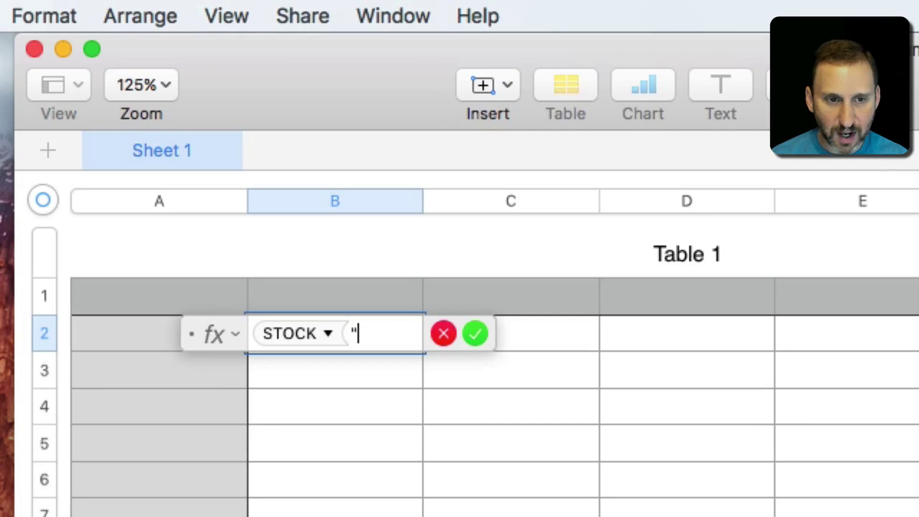
pyautogui.write('AAPL')
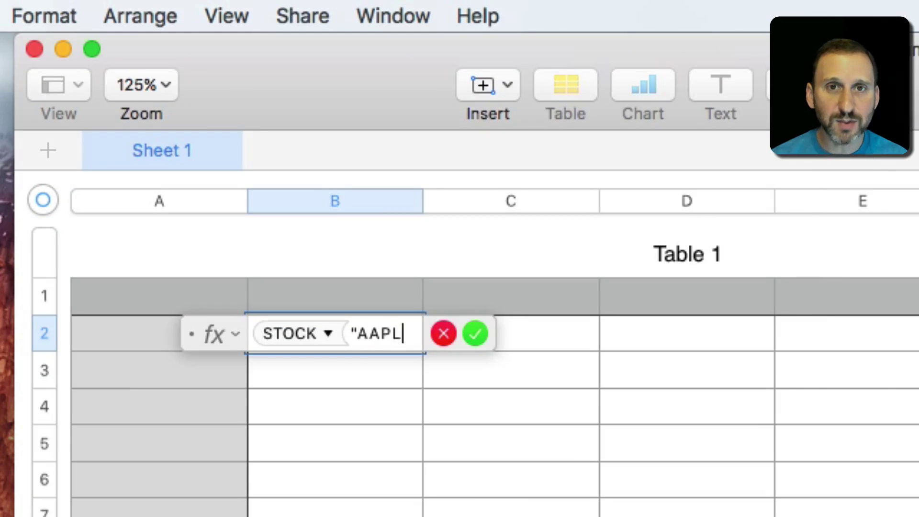
pyautogui.write('")')
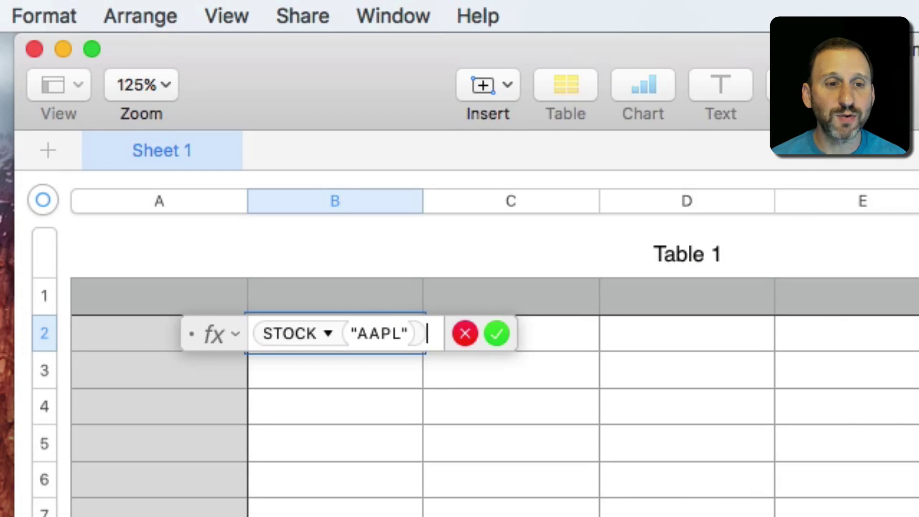
# Enter =STOCK("AAPL") in B2 and =STOCK("GOOG") in B3, showing $143.66 and $829.56
pyautogui.press('Return')
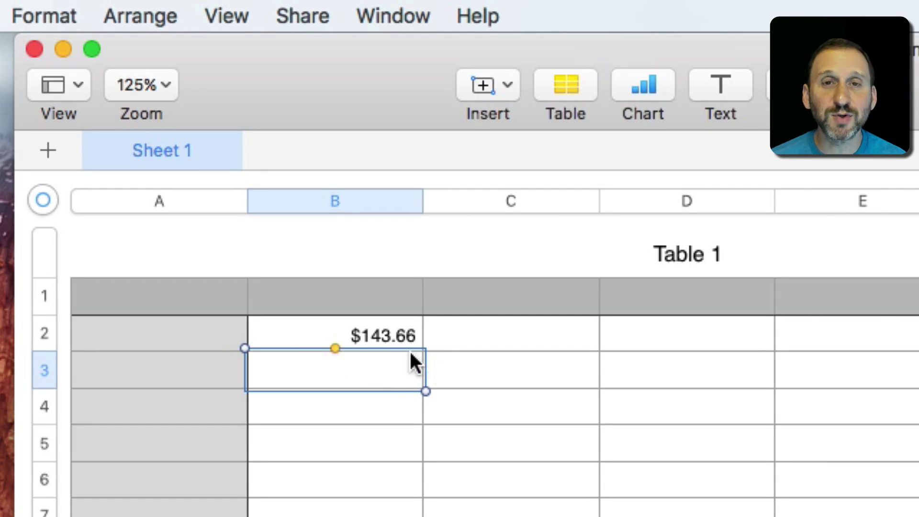
pyautogui.press('=')
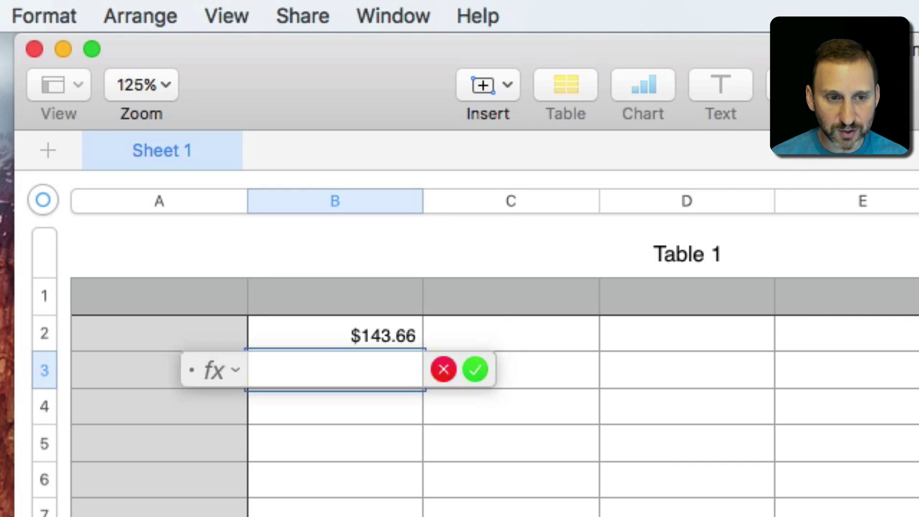
pyautogui.write('STO')
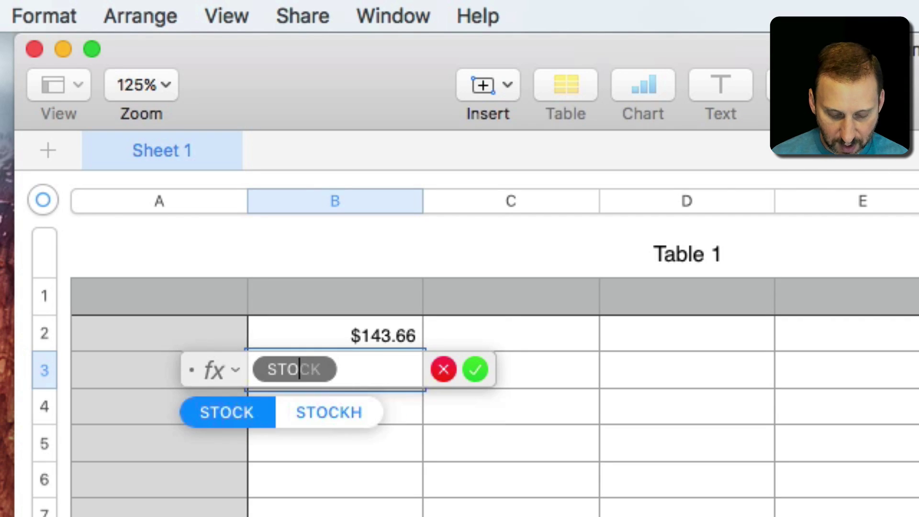
pyautogui.write('CK("')
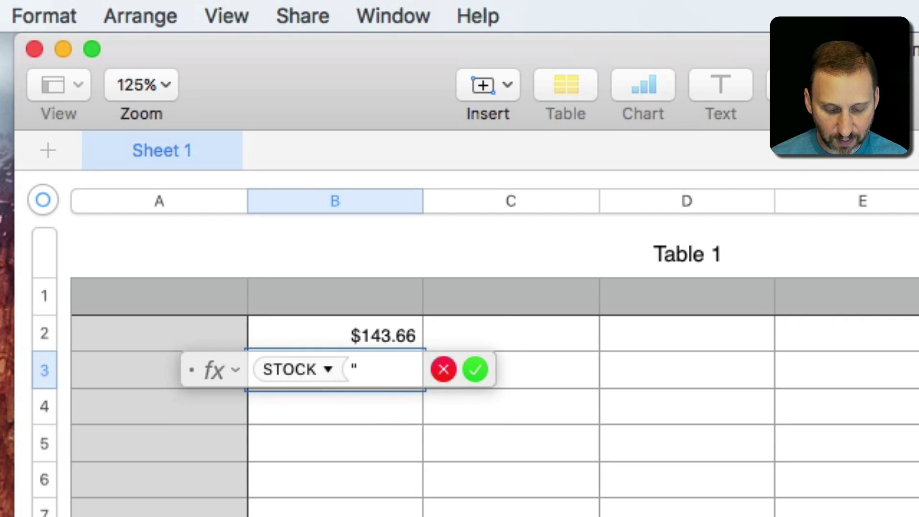
pyautogui.write('GOOG")')
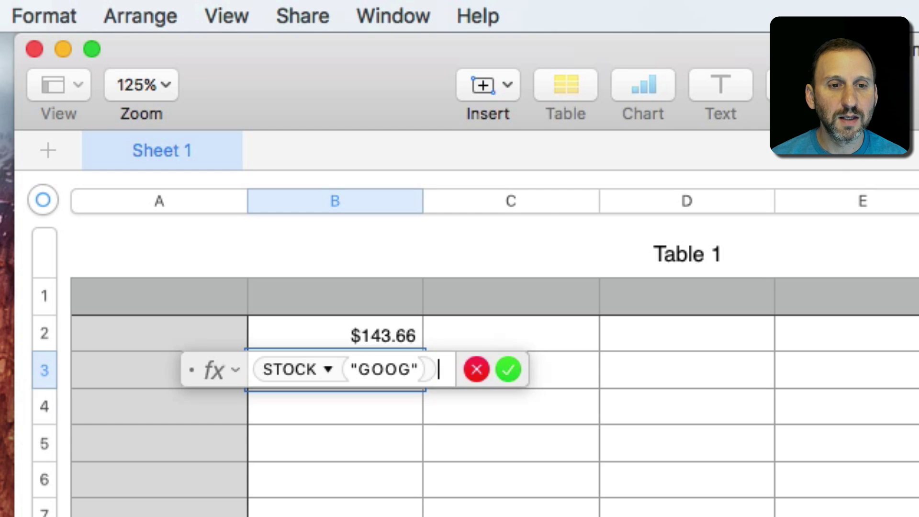
pyautogui.press('Return')
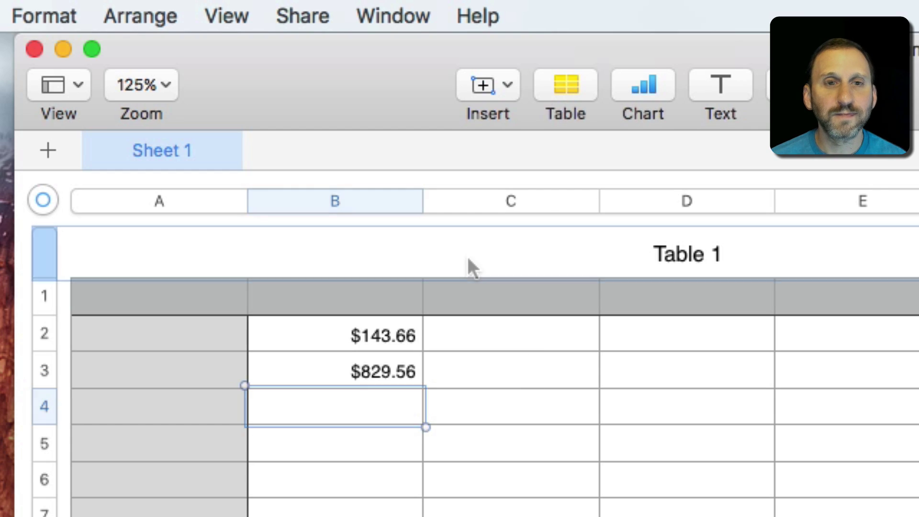
# Clear the trial AAPL and GOOG prices from B2 and B3
pyautogui.click(368, 332)
pyautogui.press('Delete')
pyautogui.click(378, 376)
pyautogui.press('Delete')
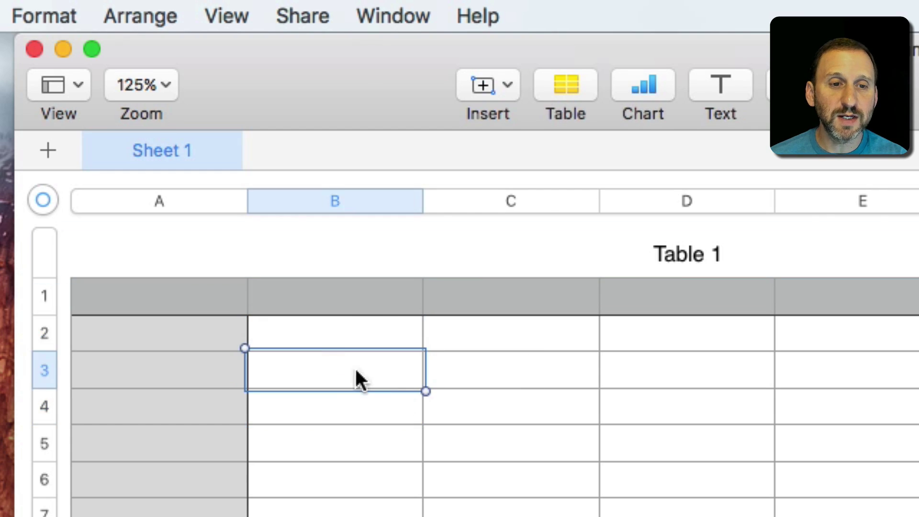
# Enter the symbols AAPL in A2 and GOOG in A3
pyautogui.click(184, 338)
pyautogui.write('AA')
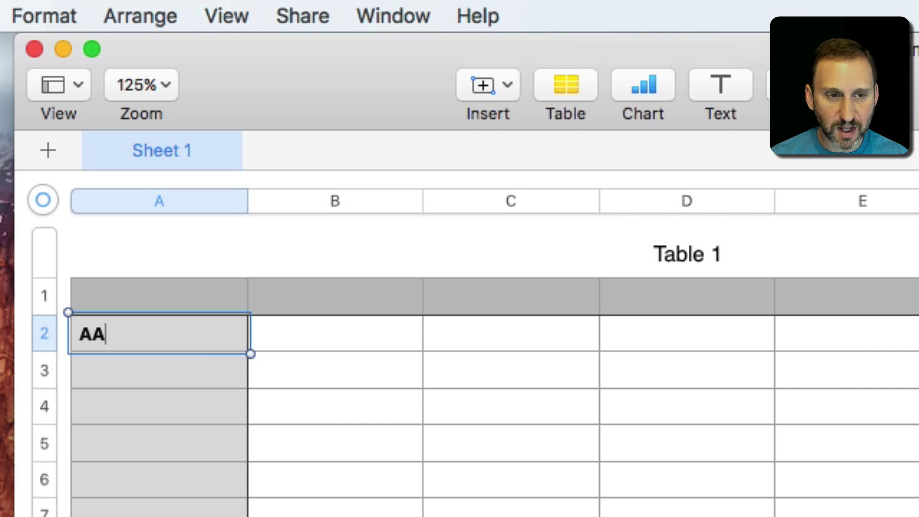
pyautogui.write('PL')
pyautogui.press('Return')
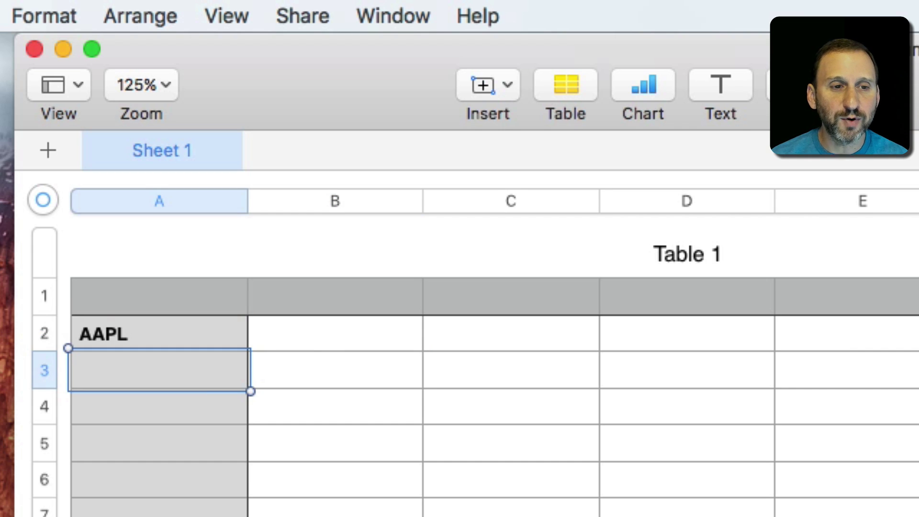
pyautogui.write('GOOG')
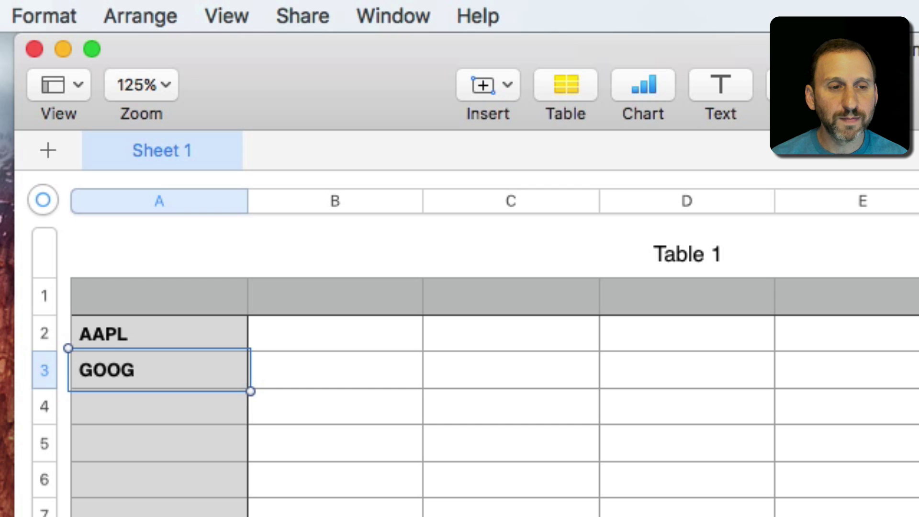
pyautogui.press('Return')
pyautogui.click(340, 332)
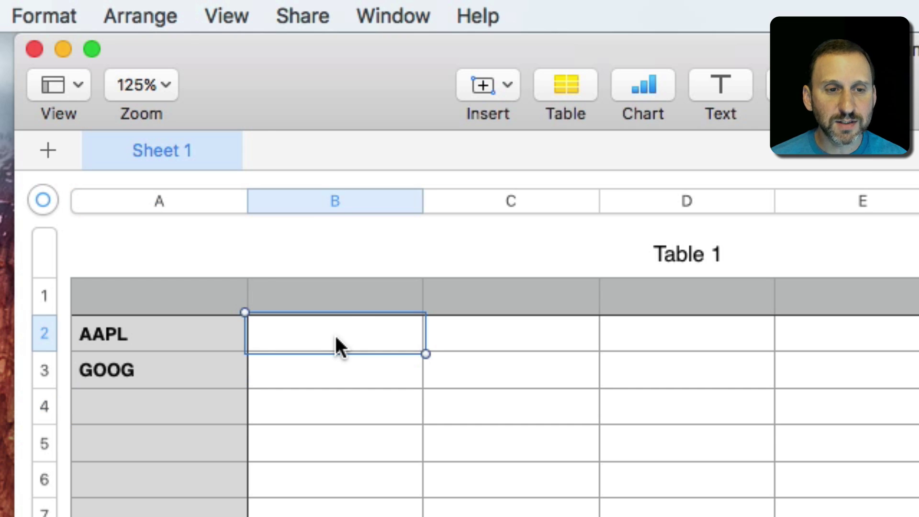
pyautogui.write('=STOCK')
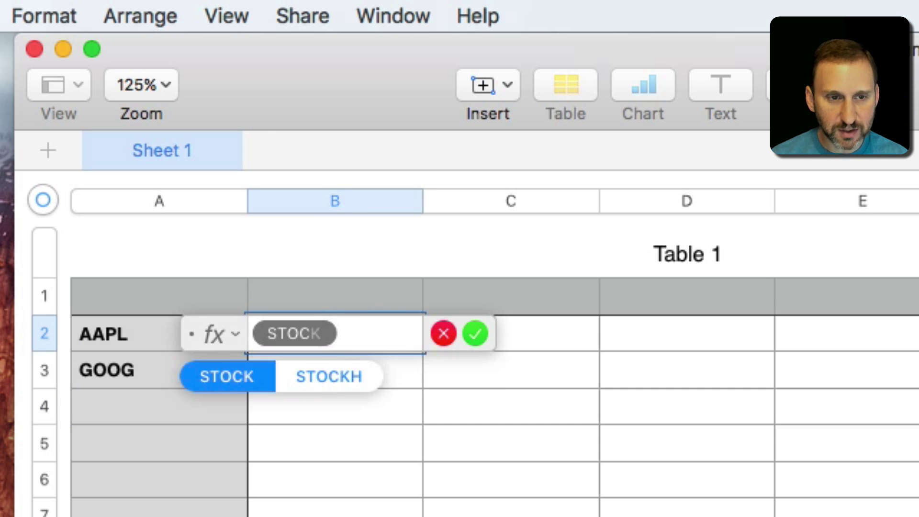
# Enter =STOCK($A2,"price") in B2 and paste it into B3 for GOOG's $829.56
pyautogui.press('Return')
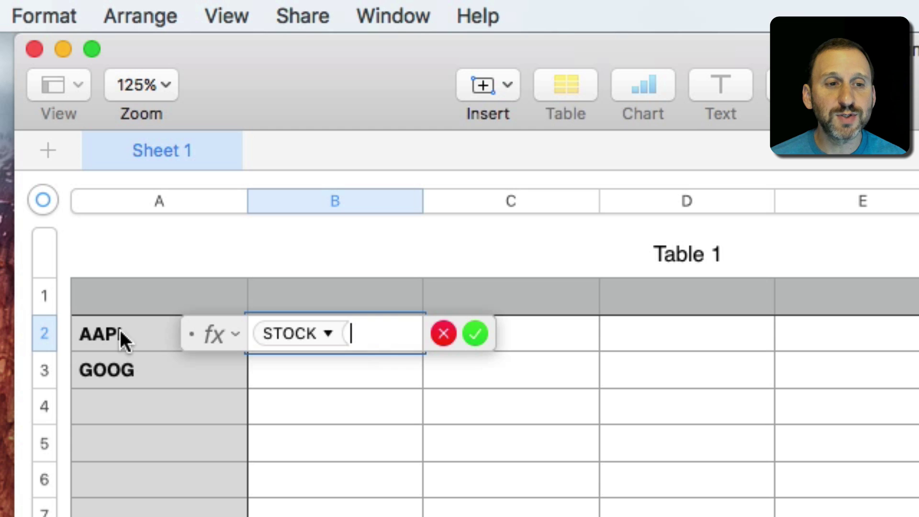
pyautogui.click(121, 335)
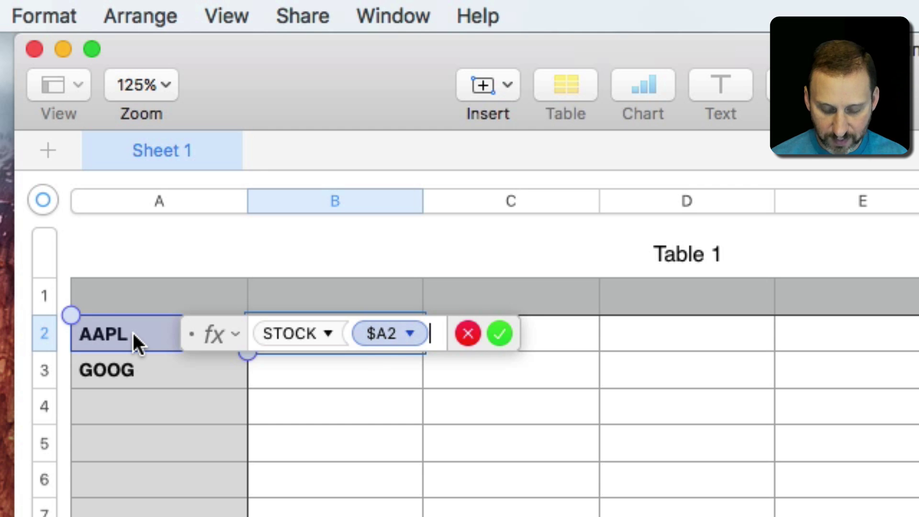
pyautogui.write(',"')
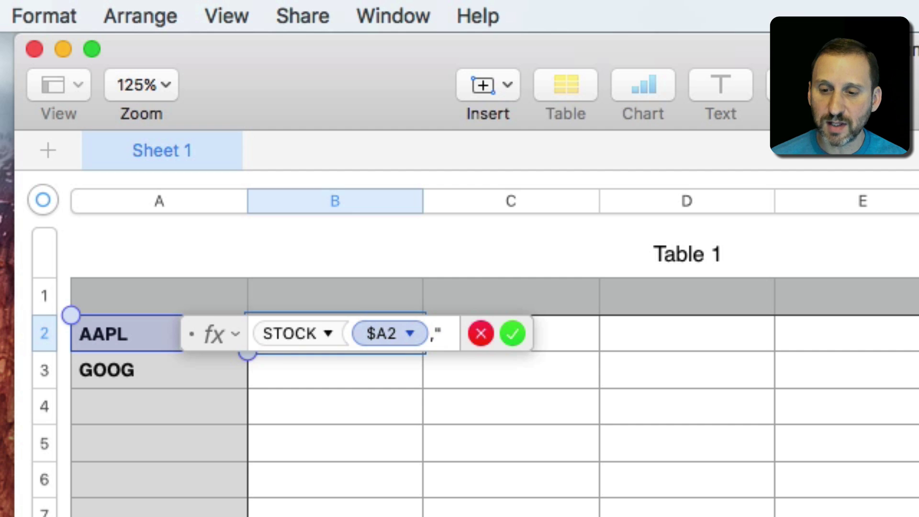
pyautogui.write('pric')
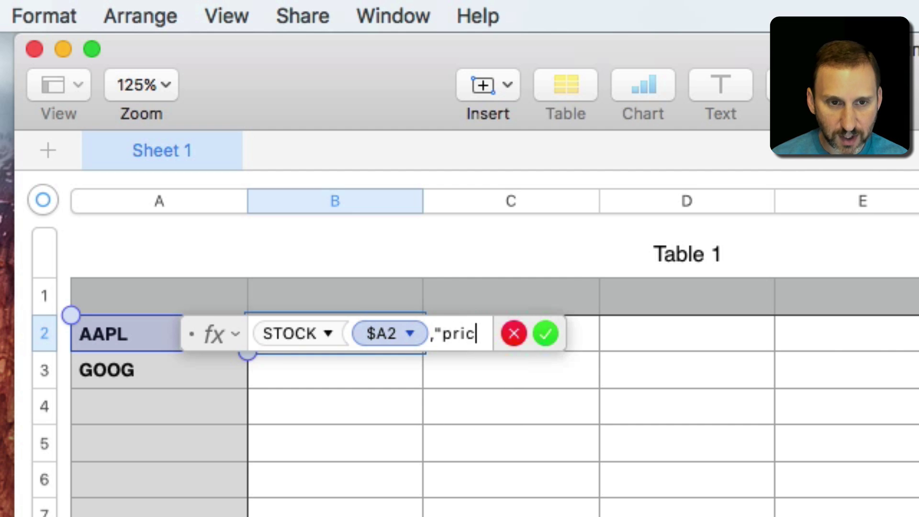
pyautogui.write('e")')
pyautogui.press('Return')
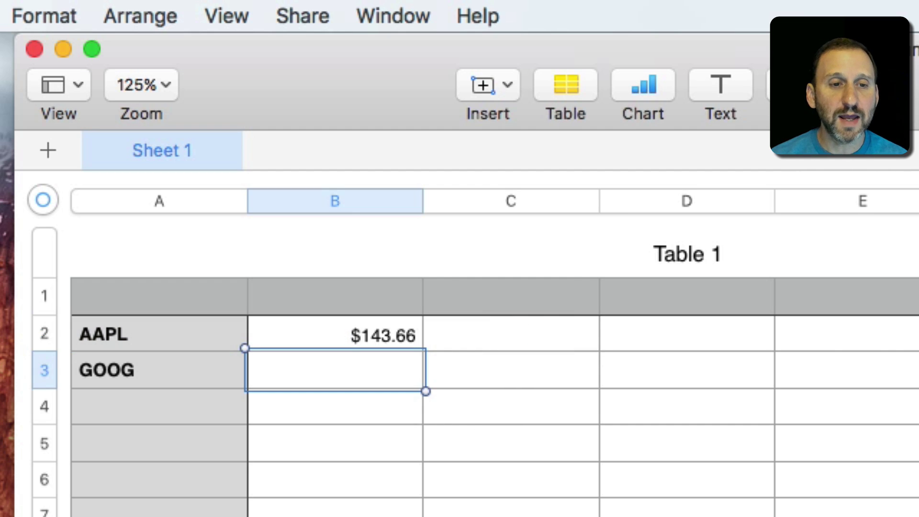
pyautogui.press('Up')
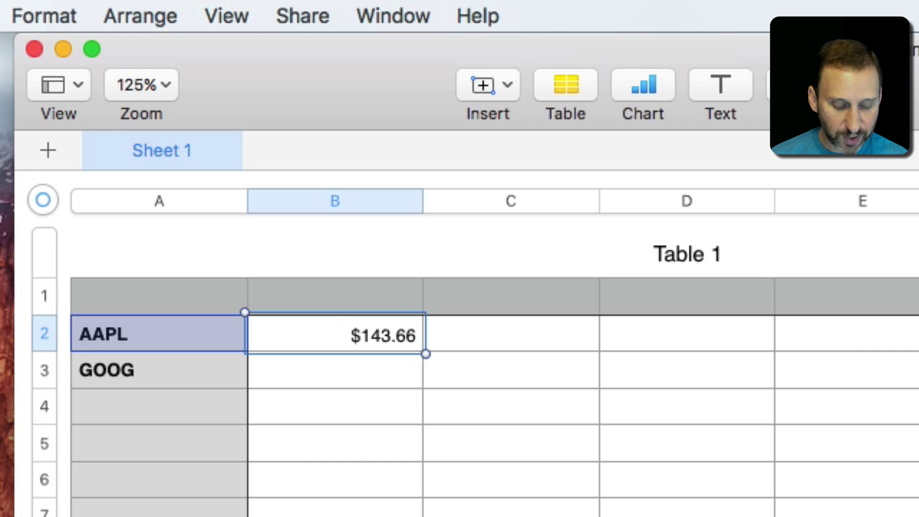
pyautogui.click(369, 360)
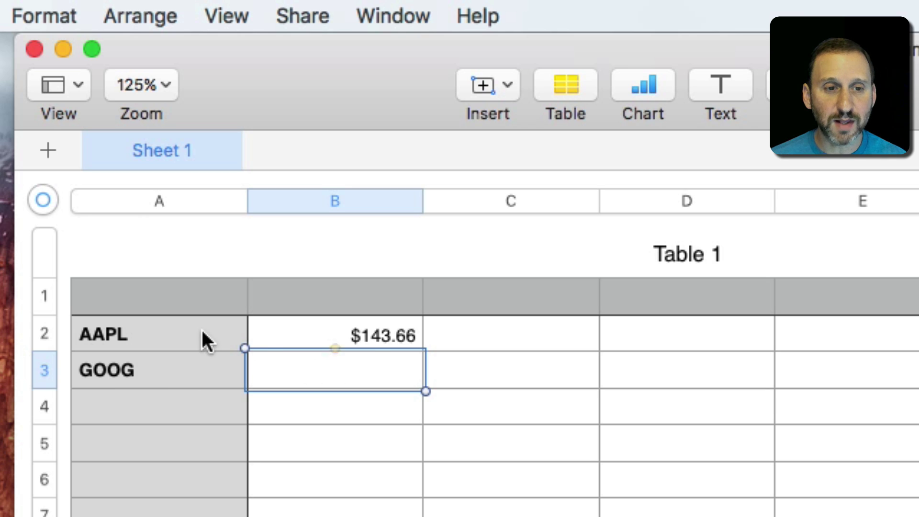
pyautogui.write('$829.56')
# Enter TSLA in A4 and copy the price formula into B4, showing $278.30
pyautogui.click(178, 406)
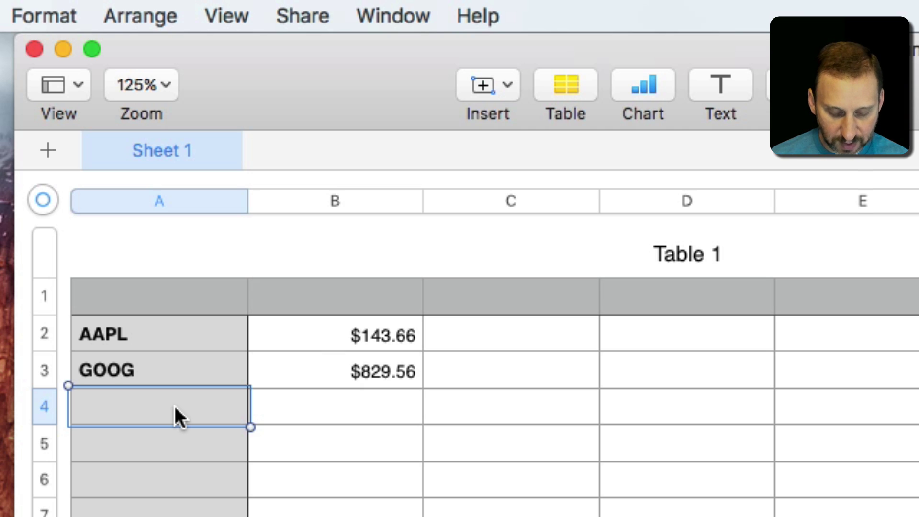
pyautogui.write('TS')
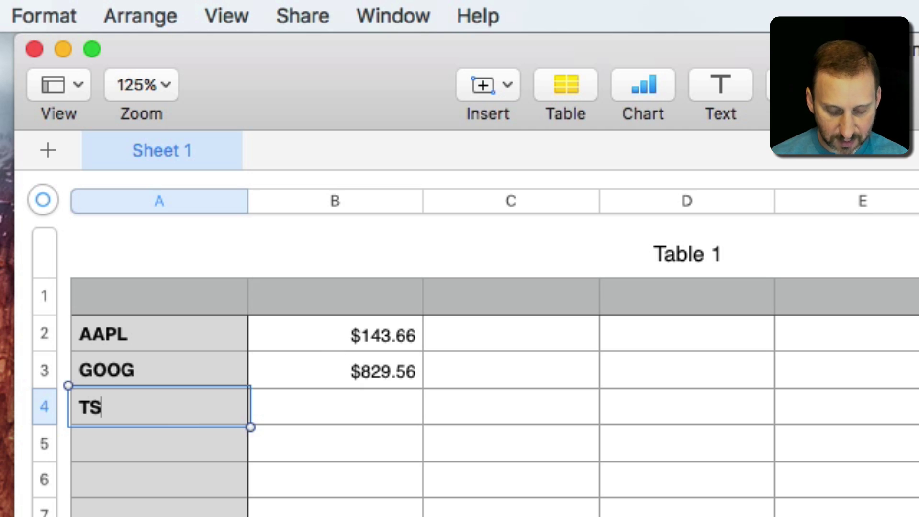
pyautogui.write('LA')
pyautogui.press('Return')
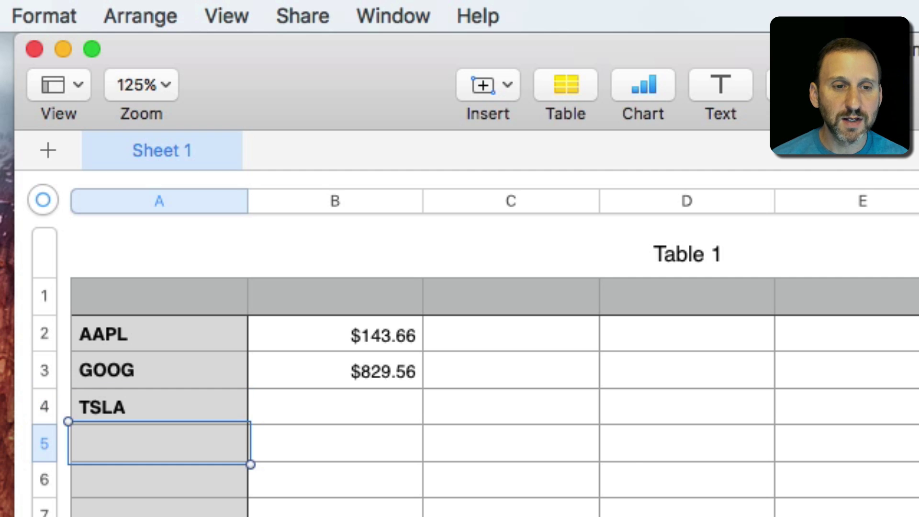
pyautogui.click(377, 373)
pyautogui.click(364, 401)
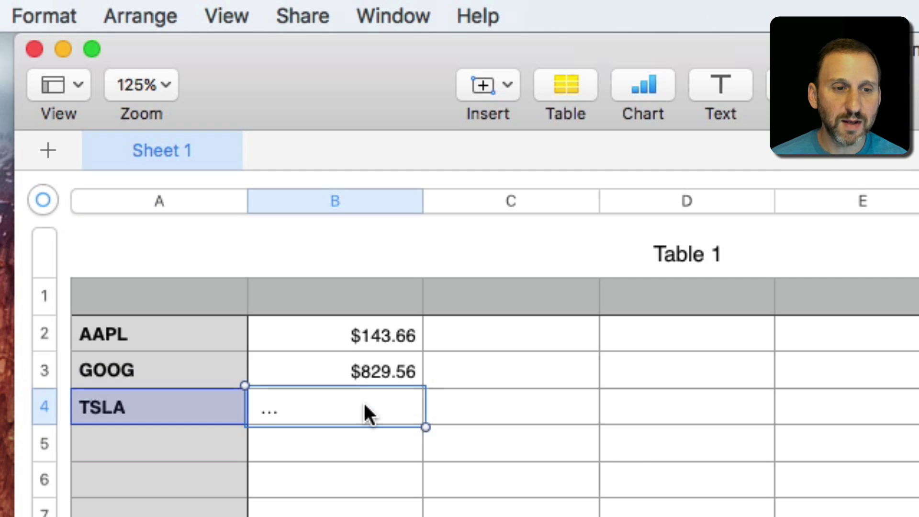
pyautogui.write('$278.30')
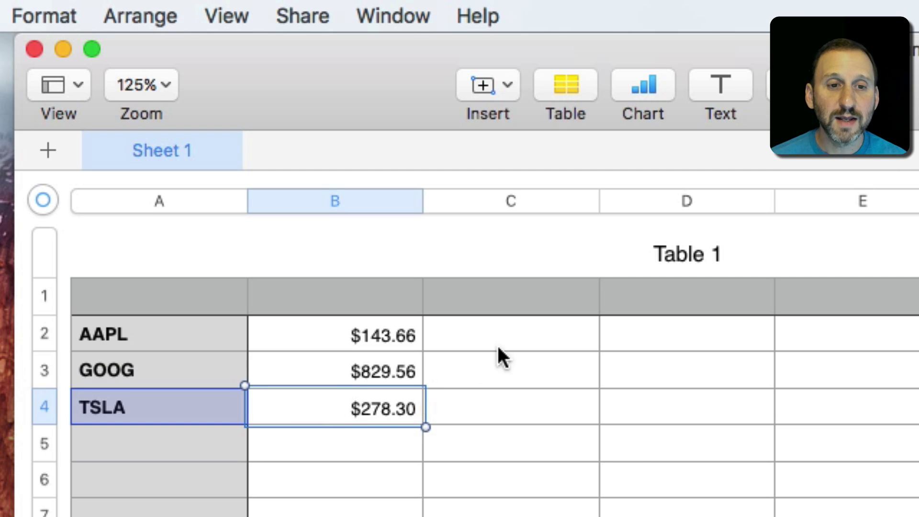
# Enter =STOCK($A2,"name") in C2 to show Apple Inc
pyautogui.click(451, 340)
pyautogui.write('=STO')
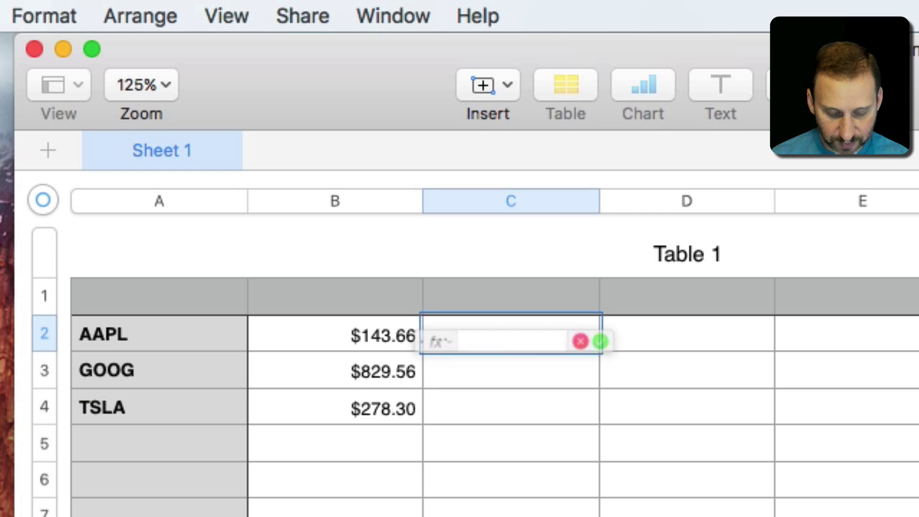
pyautogui.write('STOCK (')
pyautogui.press('Return')
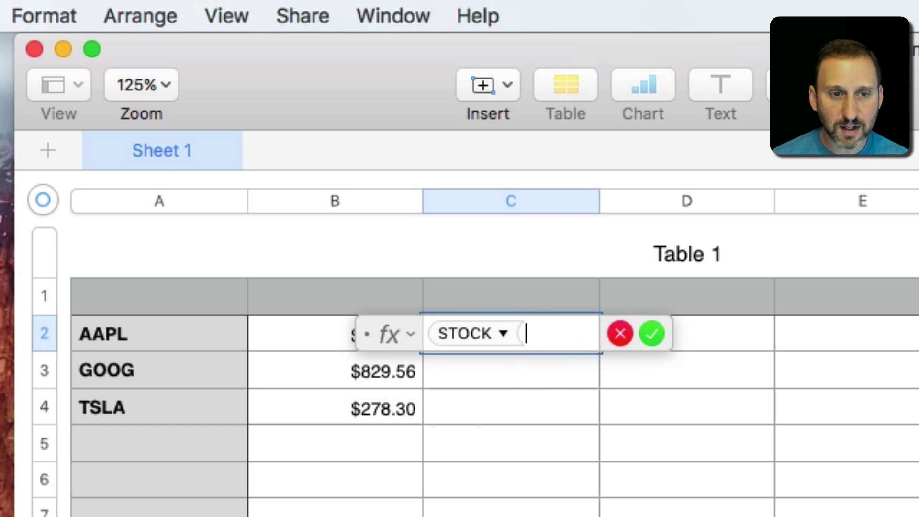
pyautogui.click(167, 332)
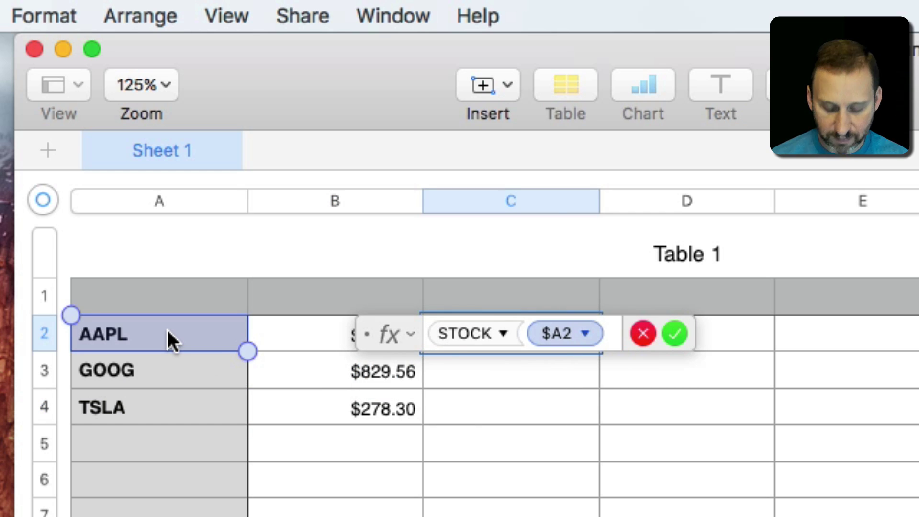
pyautogui.write(',')
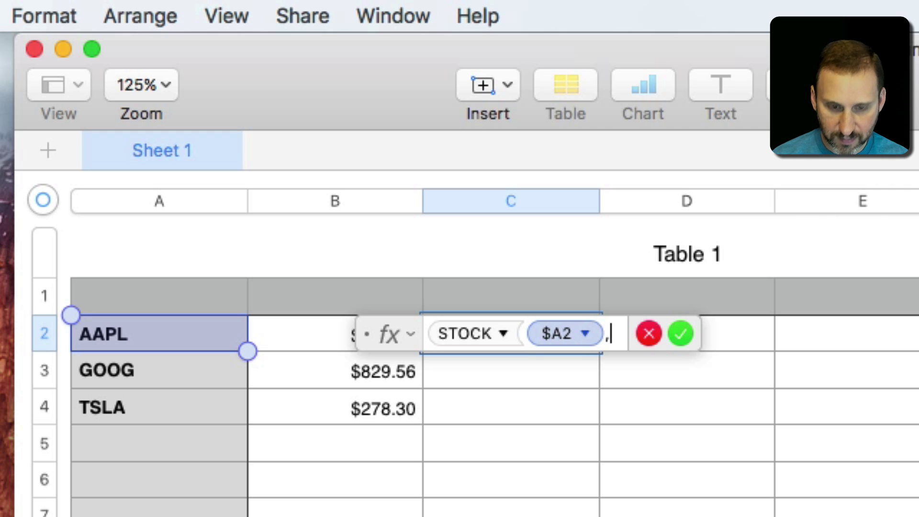
pyautogui.write('"name"')
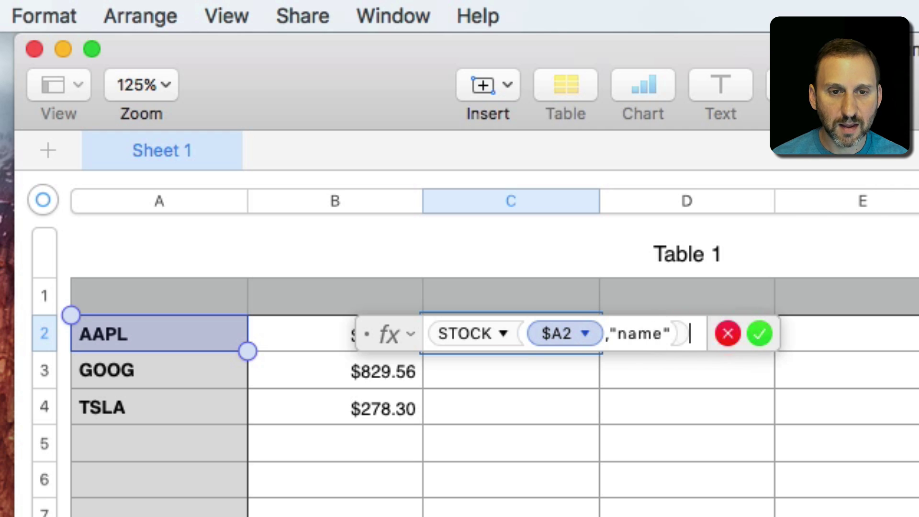
pyautogui.press('Return')
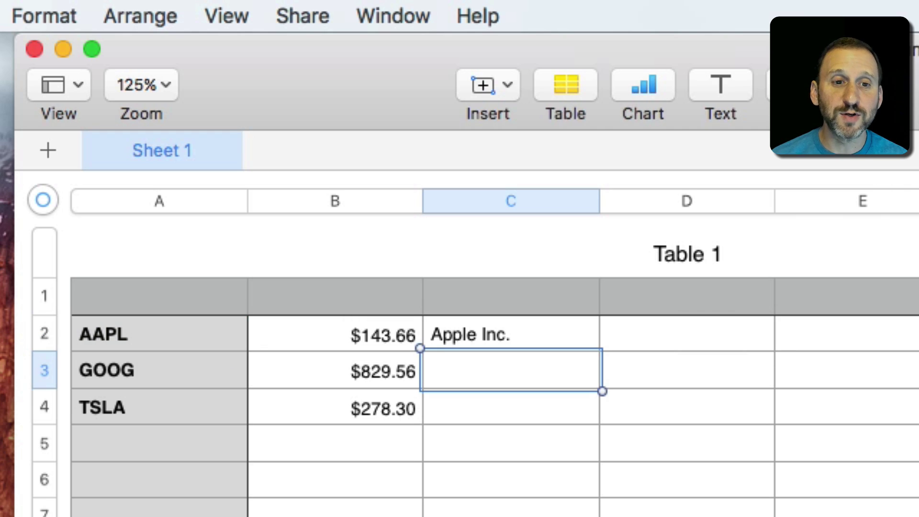
# Copy the name formula into C3 and C4 for Alphabet Inc. and Tesla, Inc
pyautogui.press('Up')
pyautogui.press('super+c')
pyautogui.press('Down')
pyautogui.press('super+v')
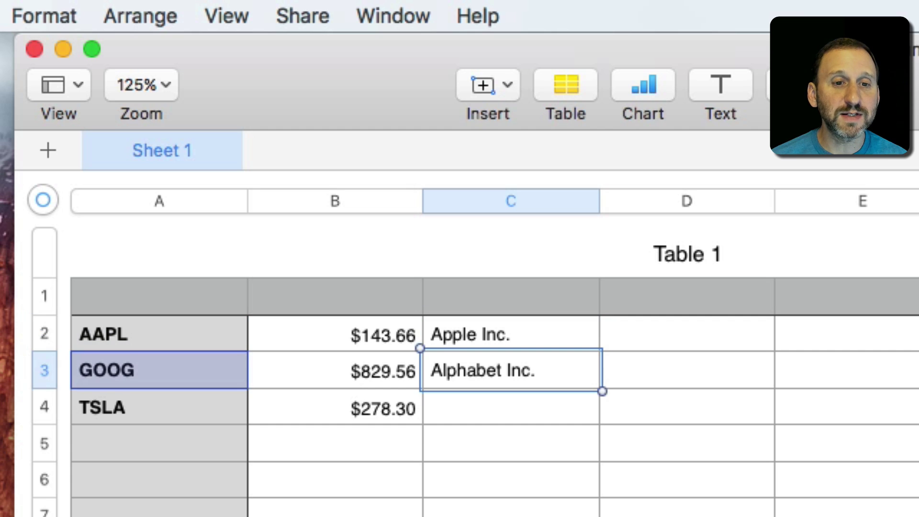
pyautogui.press('Down')
pyautogui.press('super+v')
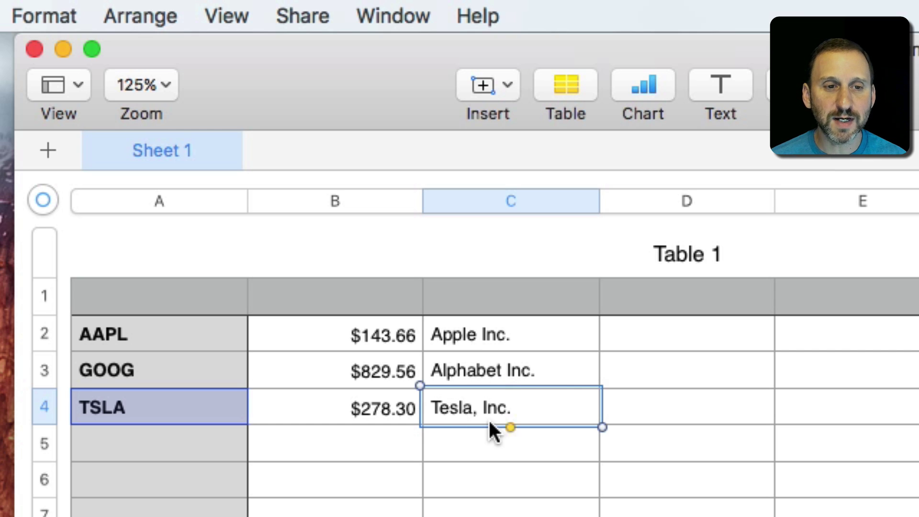
# Enter =STOCK($A2,"volume") in D2 and fill it down to D4
pyautogui.click(649, 340)
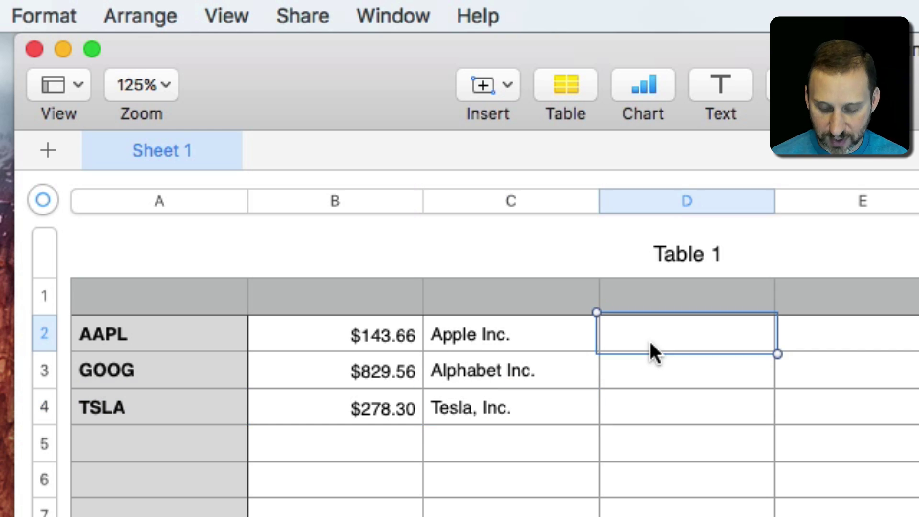
pyautogui.write('=stock')
pyautogui.press('Tab')
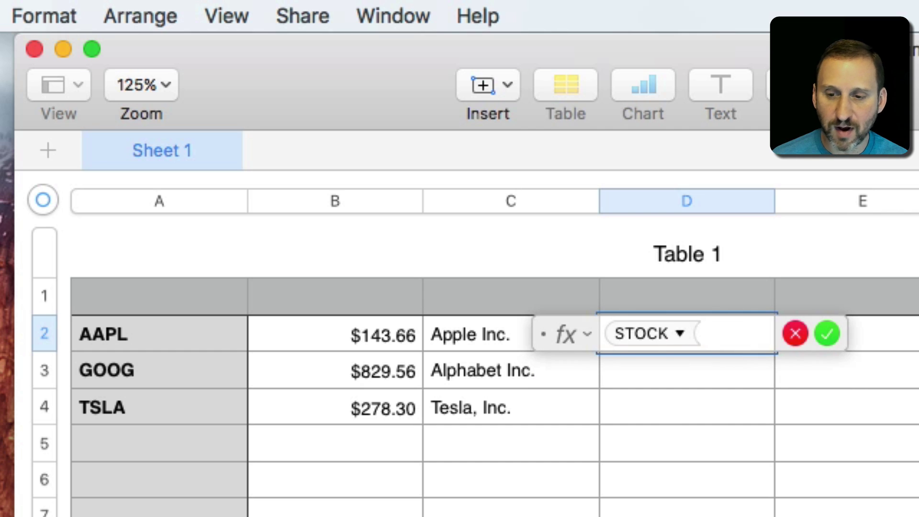
pyautogui.click(151, 335)
pyautogui.write(',')
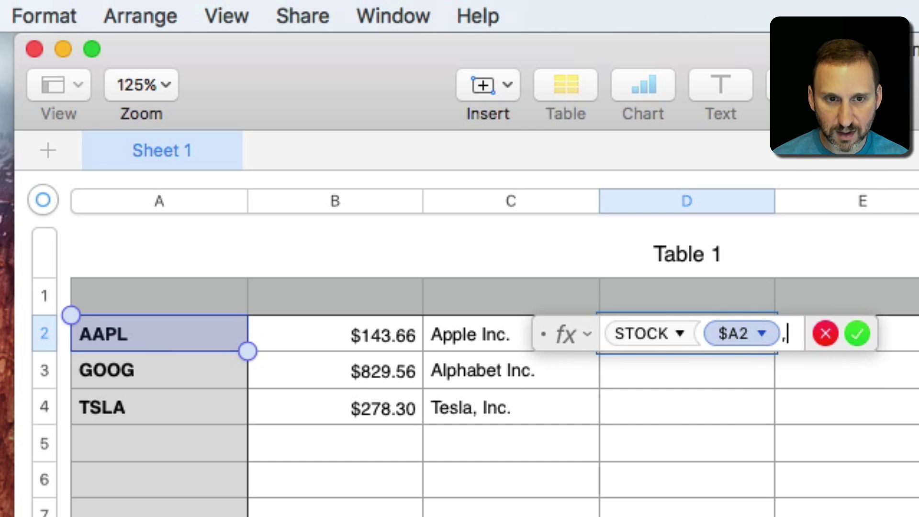
pyautogui.write('"')
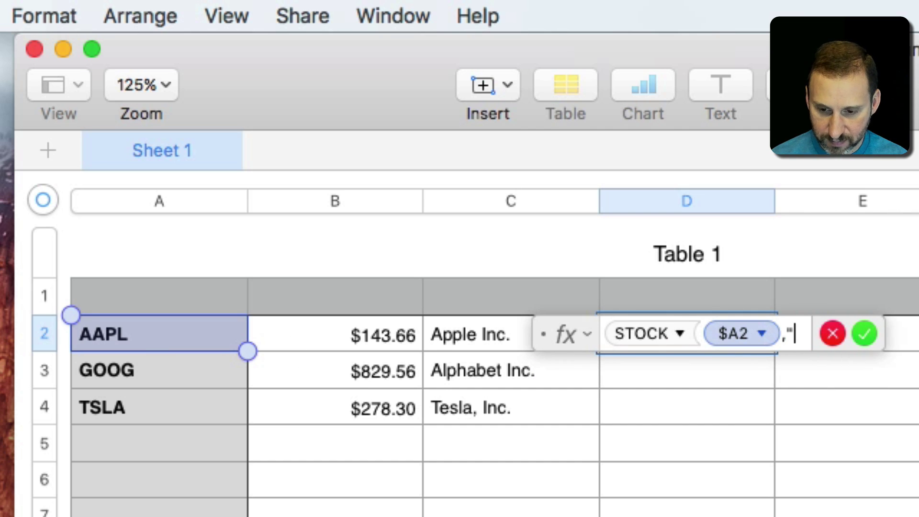
pyautogui.write('volume"')
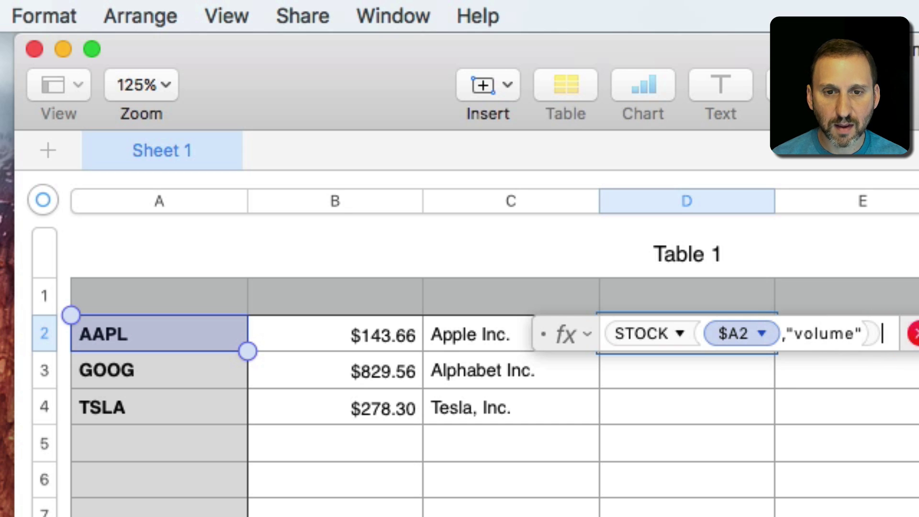
pyautogui.press('Return')
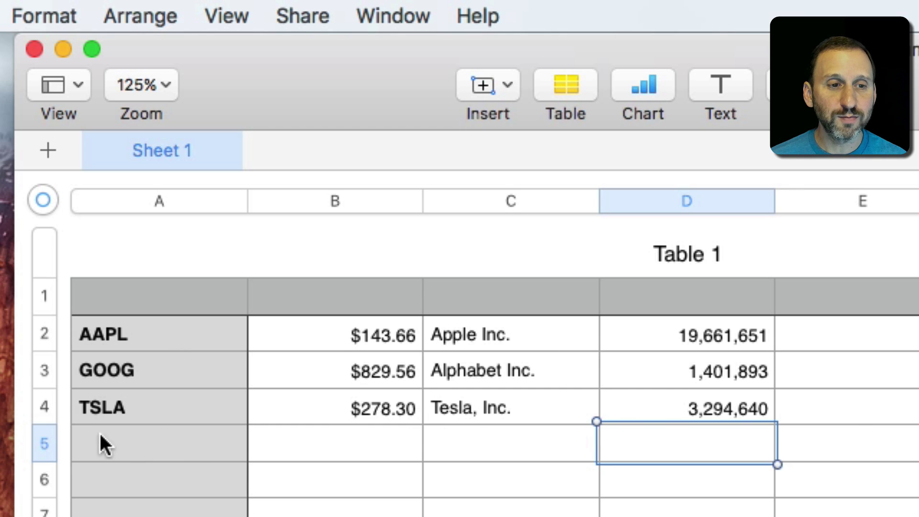
# Copy the TSLA row into row 5 and change its symbol to AMZN
pyautogui.click(115, 414)
pyautogui.keyDown('shift'); pyautogui.click(629, 417); pyautogui.keyUp('shift')
pyautogui.click(138, 439)
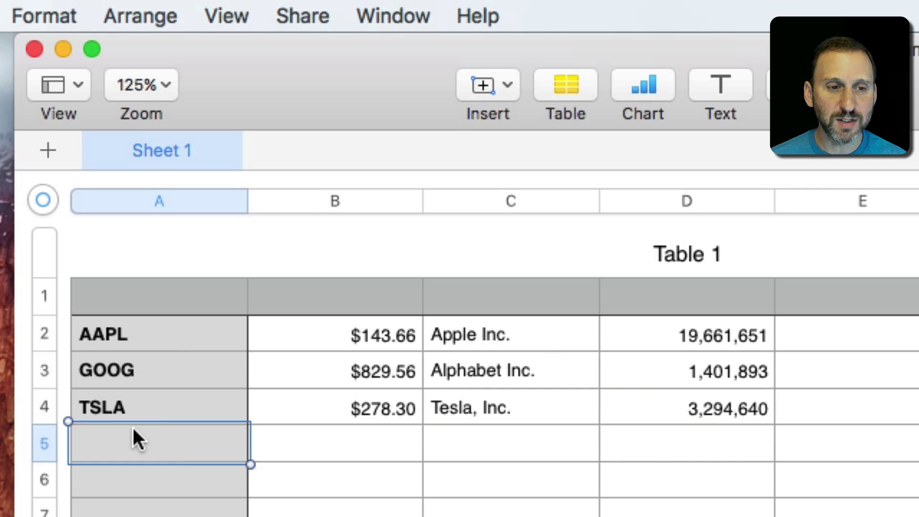
pyautogui.press('super+v')
pyautogui.click(141, 445)
pyautogui.doubleClick(143, 449)
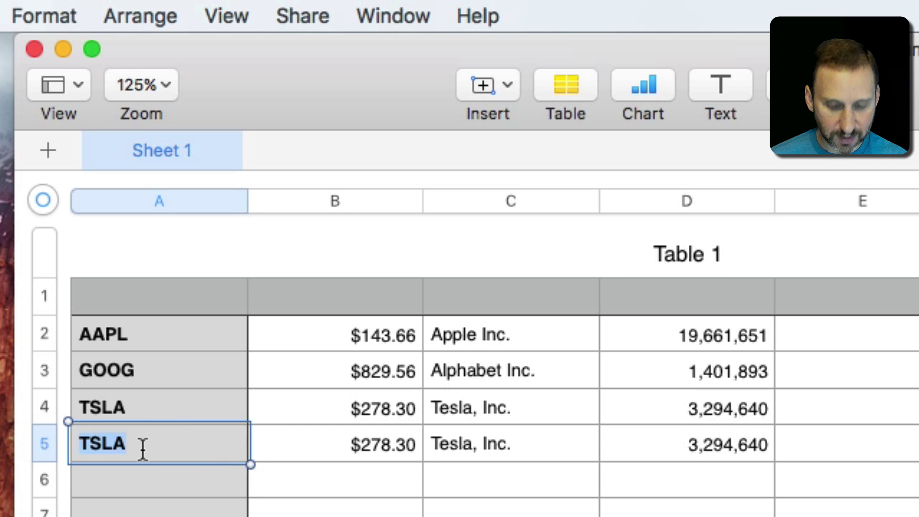
pyautogui.write('AMZN')
pyautogui.press('Return')
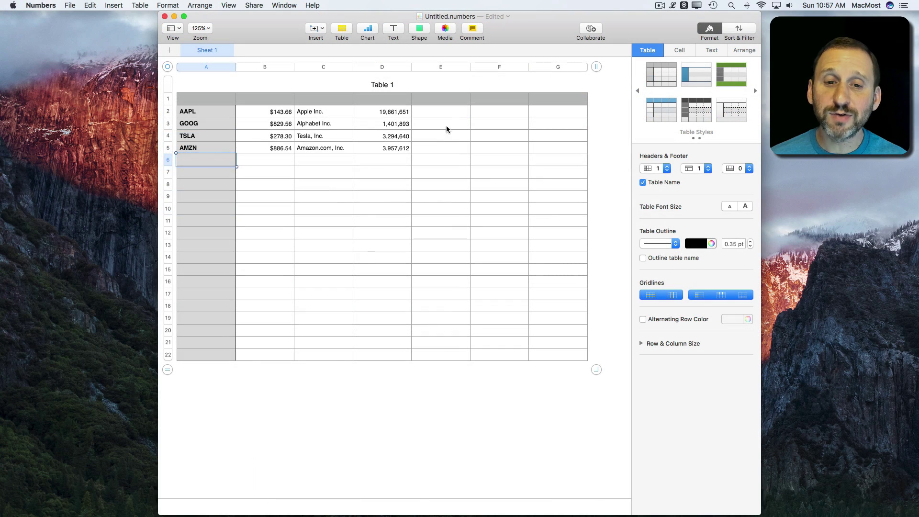
# Type =stockh in E2 and read the STOCKH description in the Functions sidebar
pyautogui.click(443, 113)
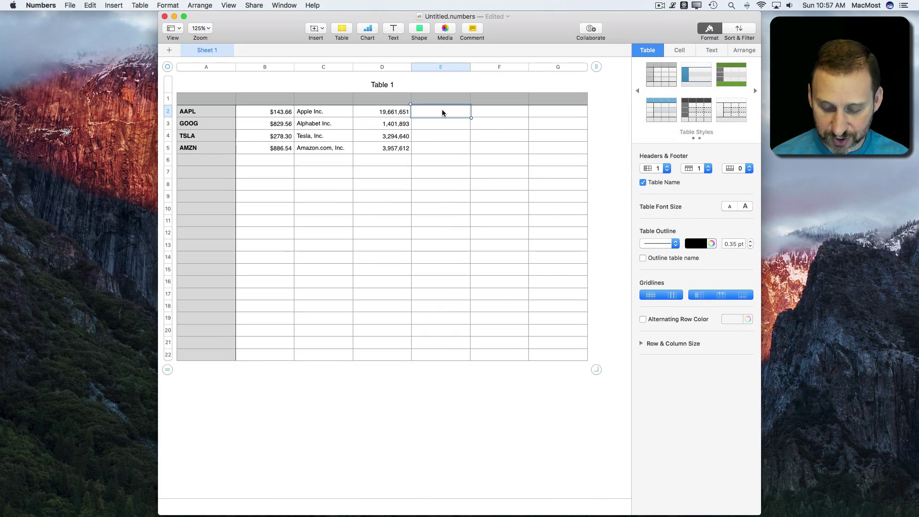
pyautogui.write('=stock')
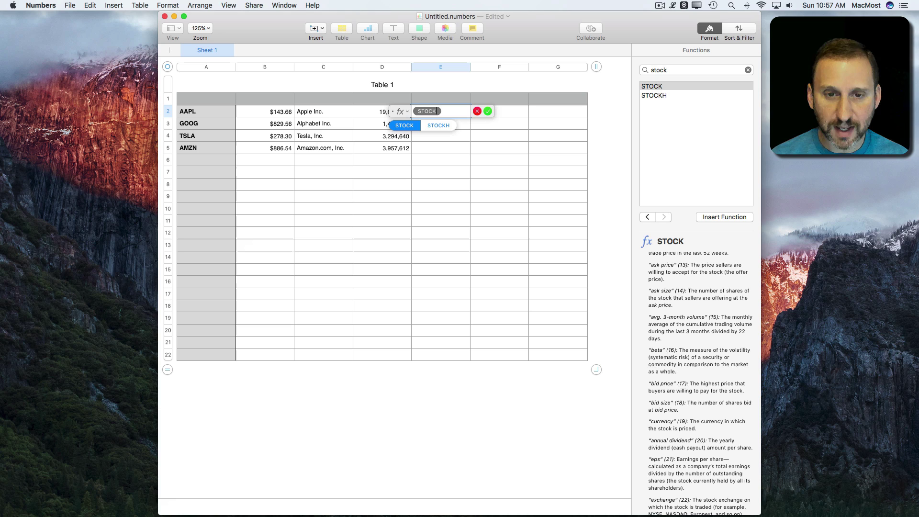
pyautogui.write('h')
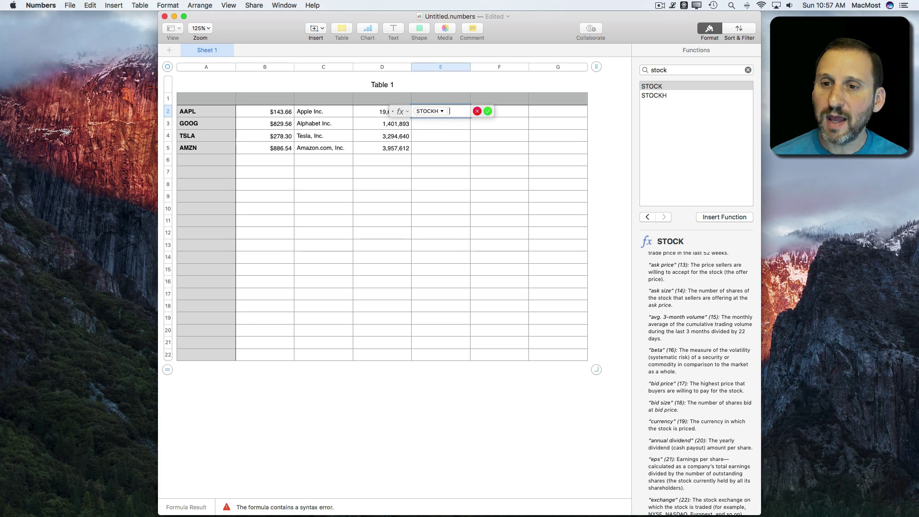
pyautogui.click(676, 95)
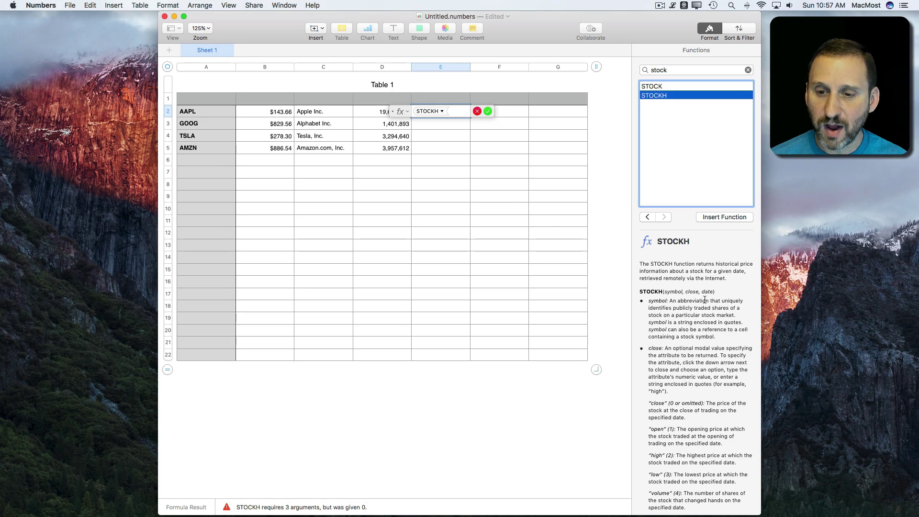
# Complete =STOCKH($A2,"close","1/3/2017") in E2 so it shows AAPL's $116.15 close
pyautogui.click(203, 111)
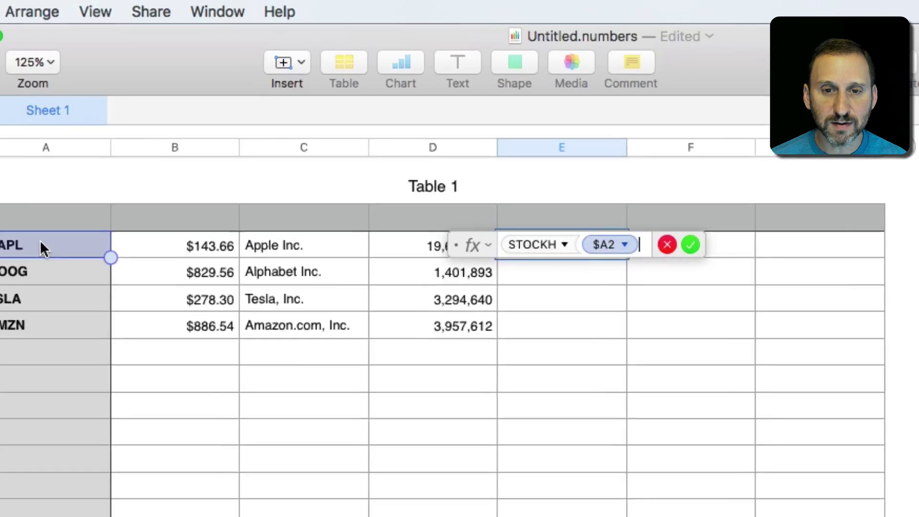
pyautogui.write(',')
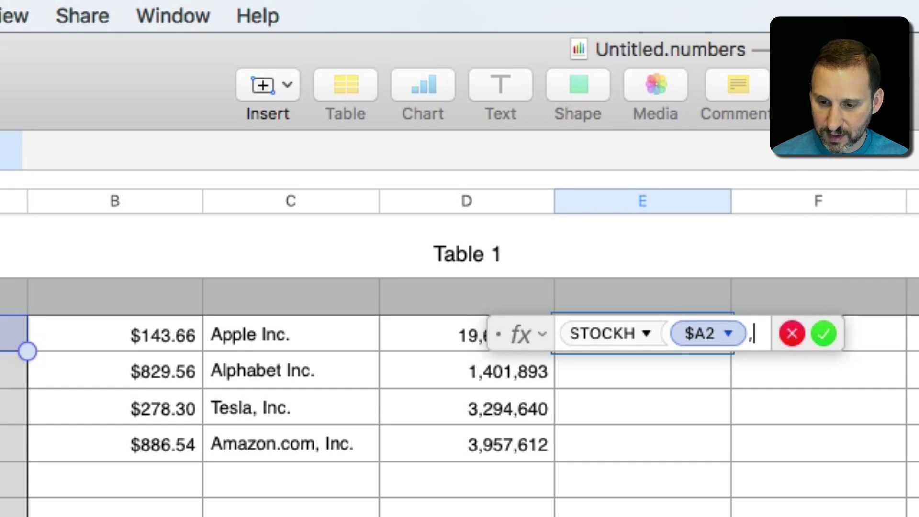
pyautogui.write('"')
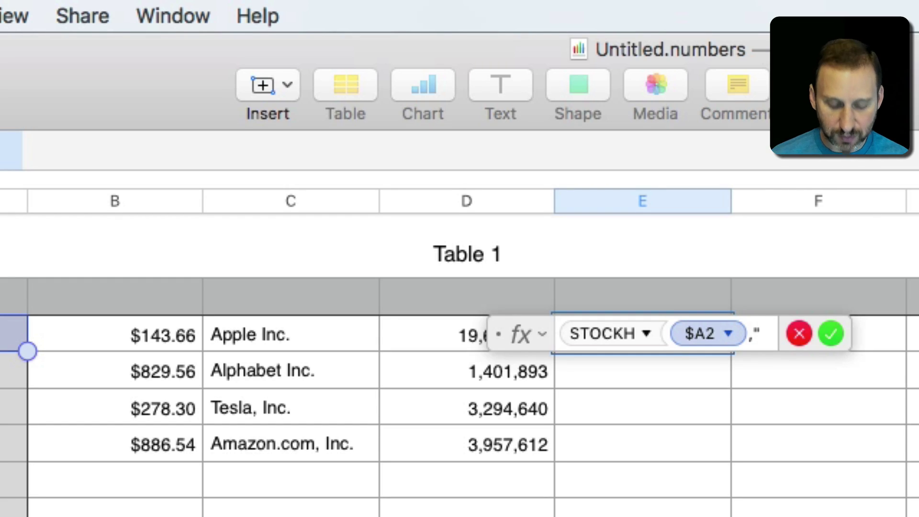
pyautogui.write('close"')
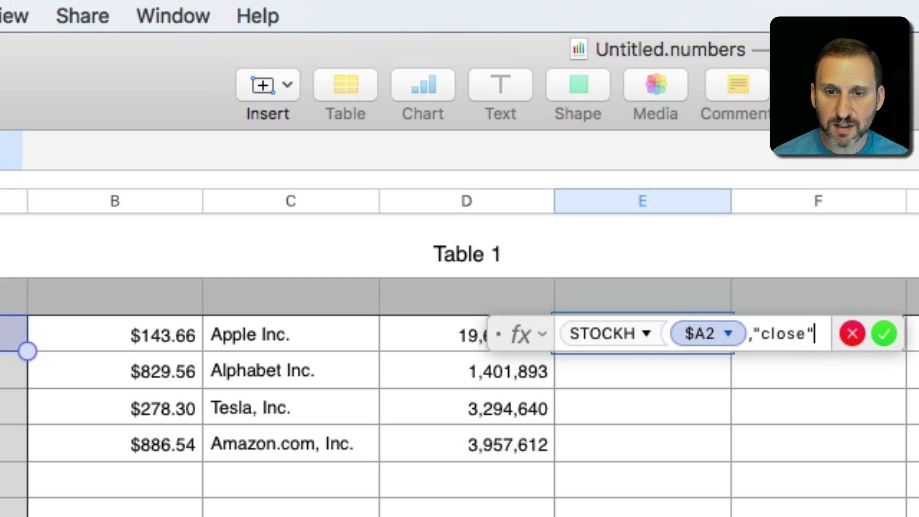
pyautogui.write(',')
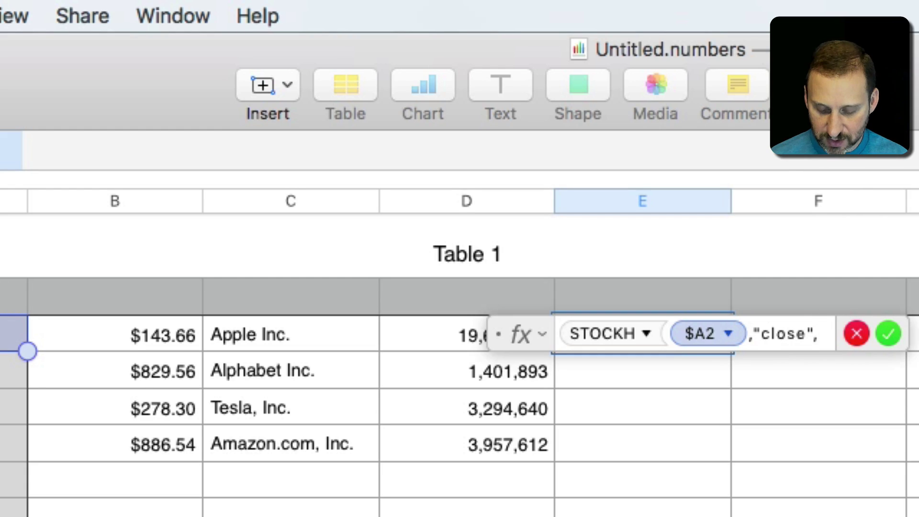
pyautogui.write('"')
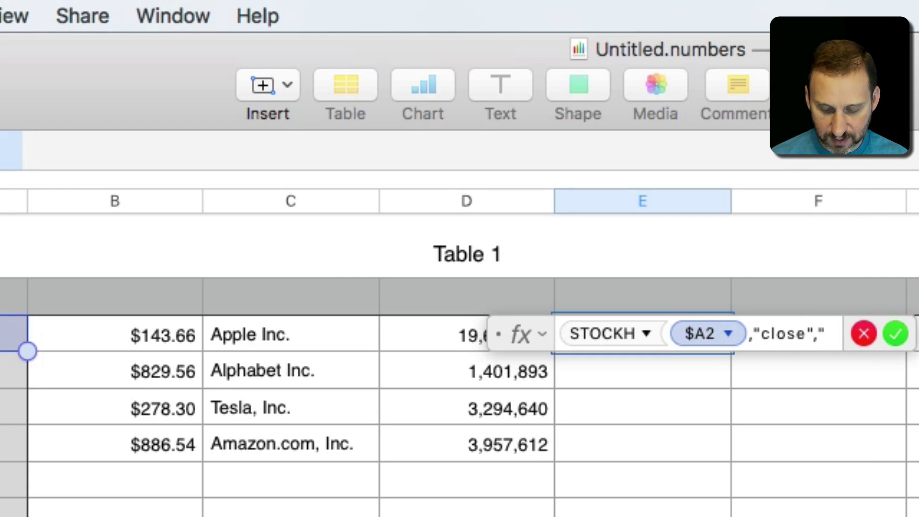
pyautogui.write('1/3/')
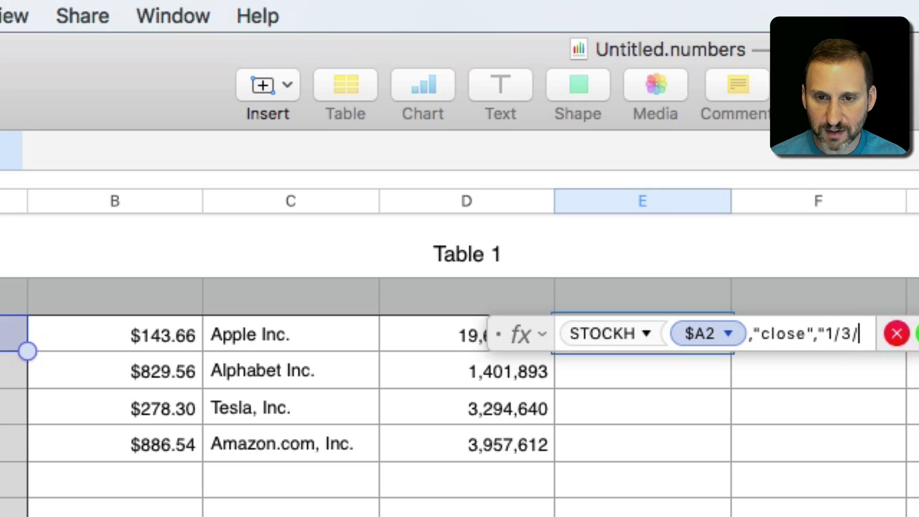
pyautogui.write('20')
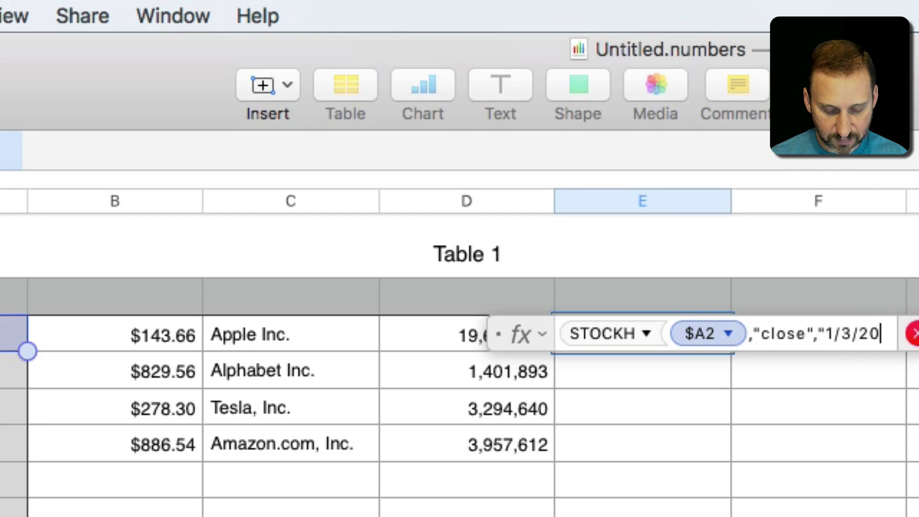
pyautogui.write('17"')
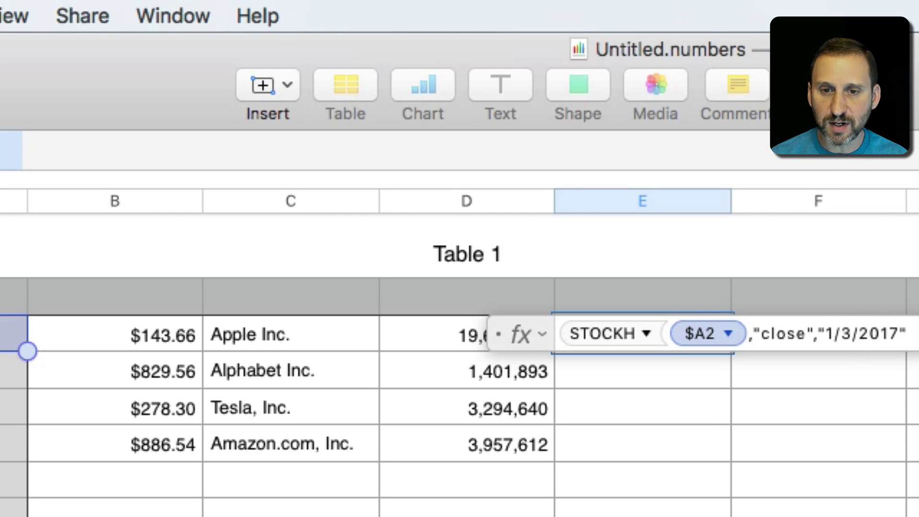
pyautogui.press('Return')
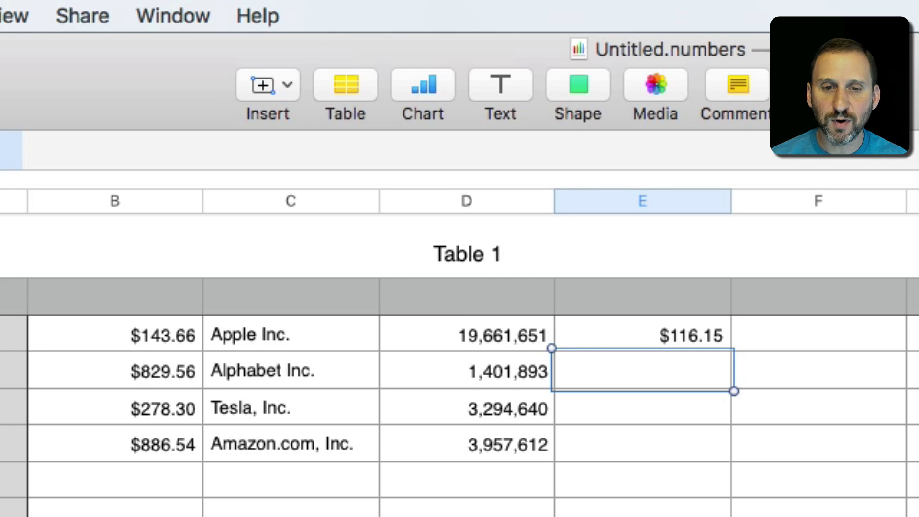
# Fill the STOCKH formula down E3–E5: GOOG $786.14, TSLA $216.99, AMZN $753.67
pyautogui.press('Down')
pyautogui.hotkey('shift', 'Down')
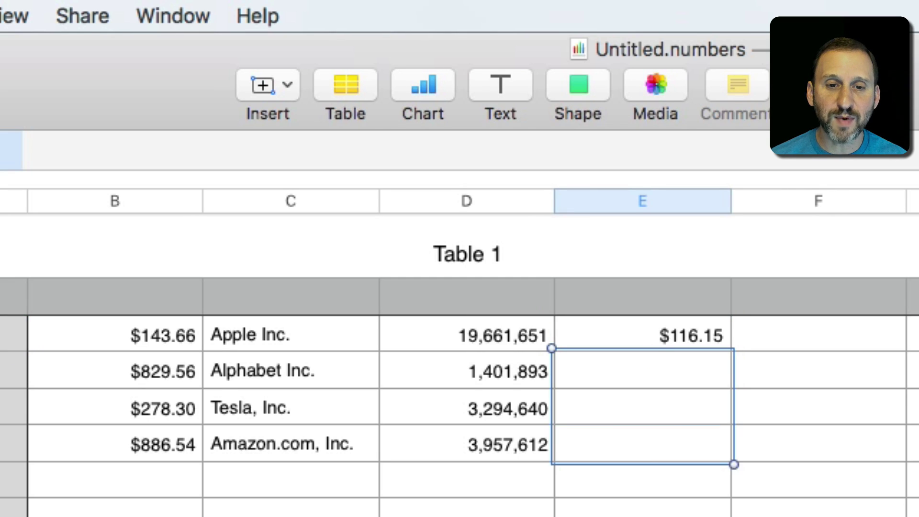
pyautogui.hotkey('shift', 'Down')
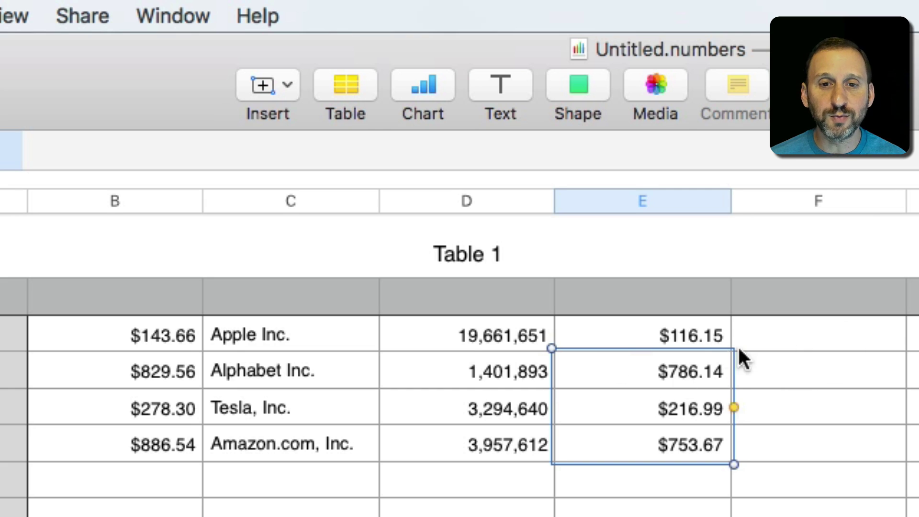
pyautogui.click(689, 340)
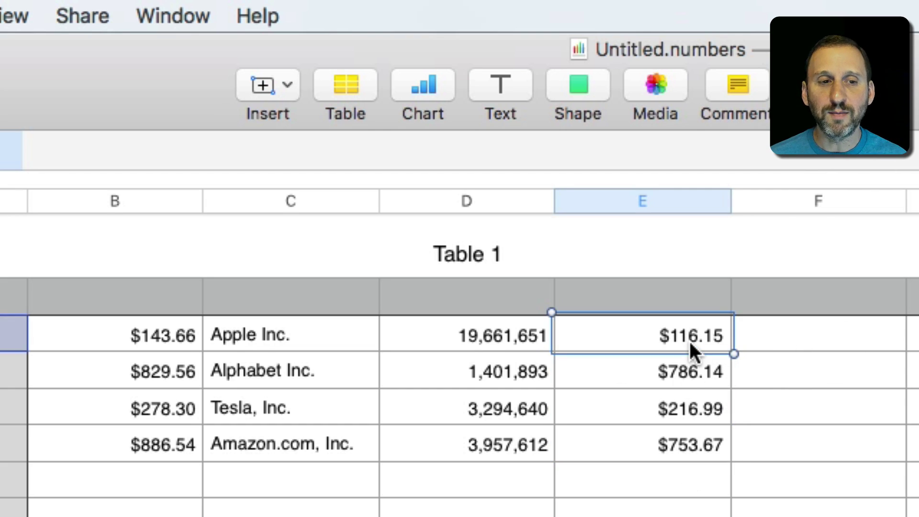